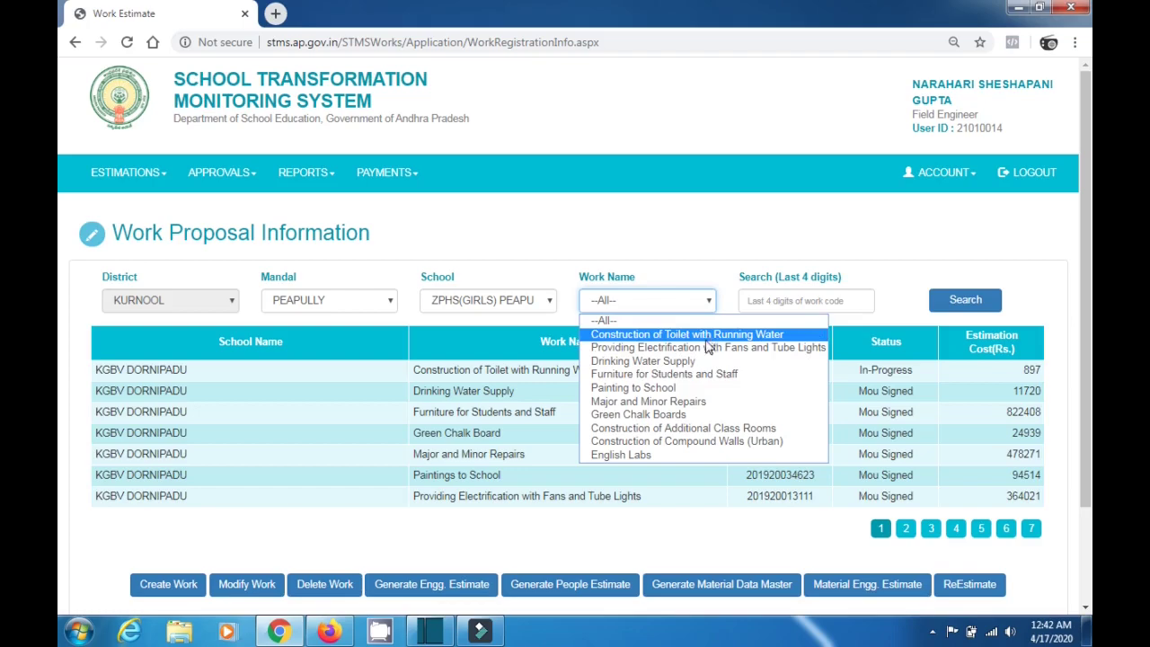
# Search for Green Chalk Boards works at the selected school, start creating a new work and display its task bank
pyautogui.click(687, 415)
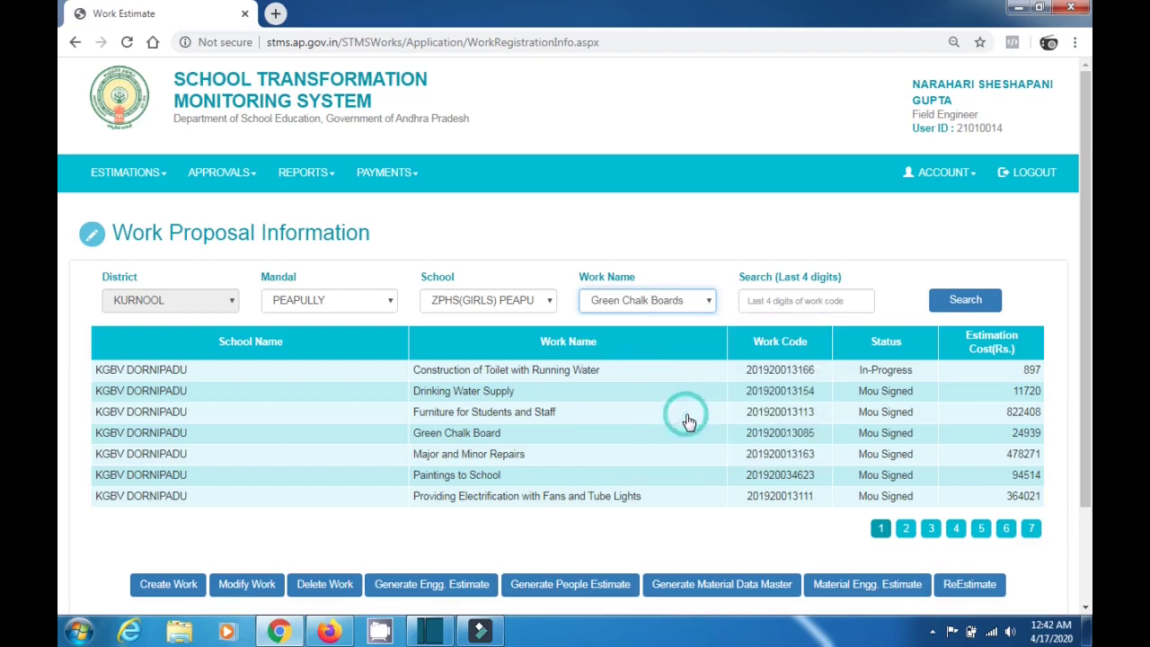
pyautogui.click(949, 301)
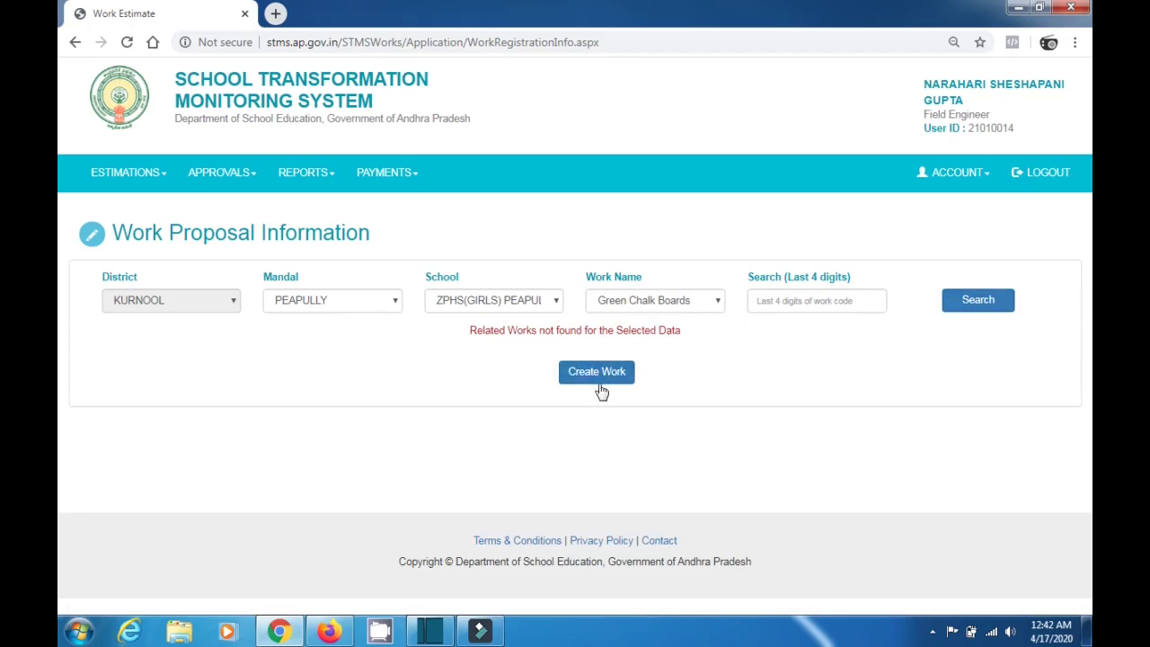
pyautogui.click(598, 381)
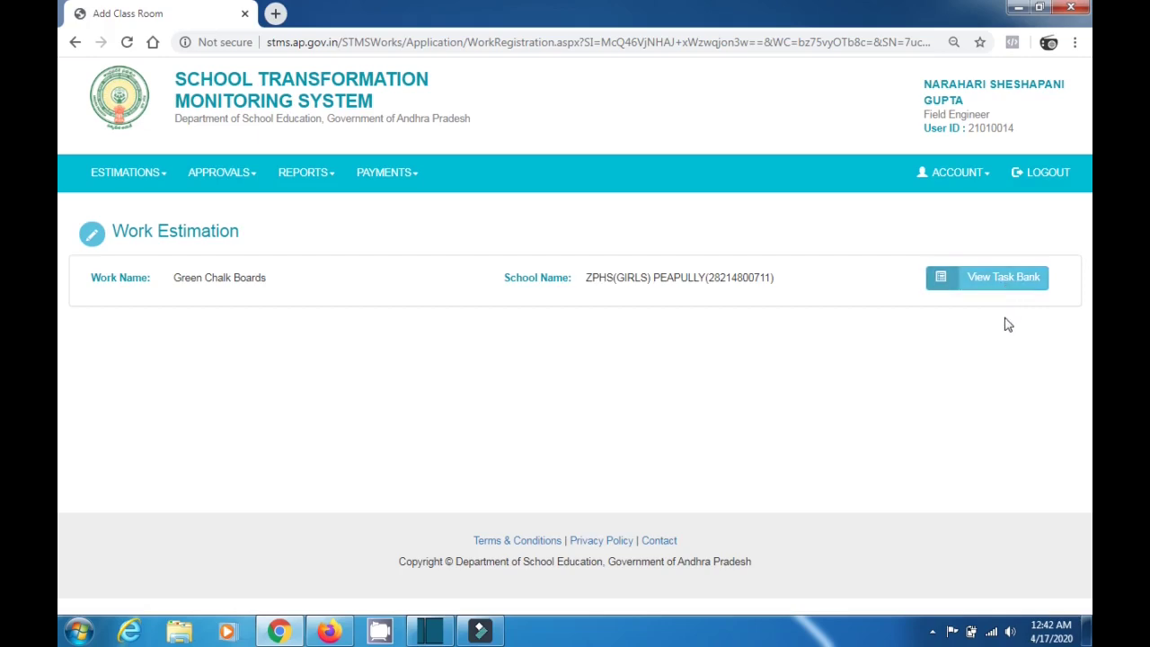
pyautogui.click(1005, 293)
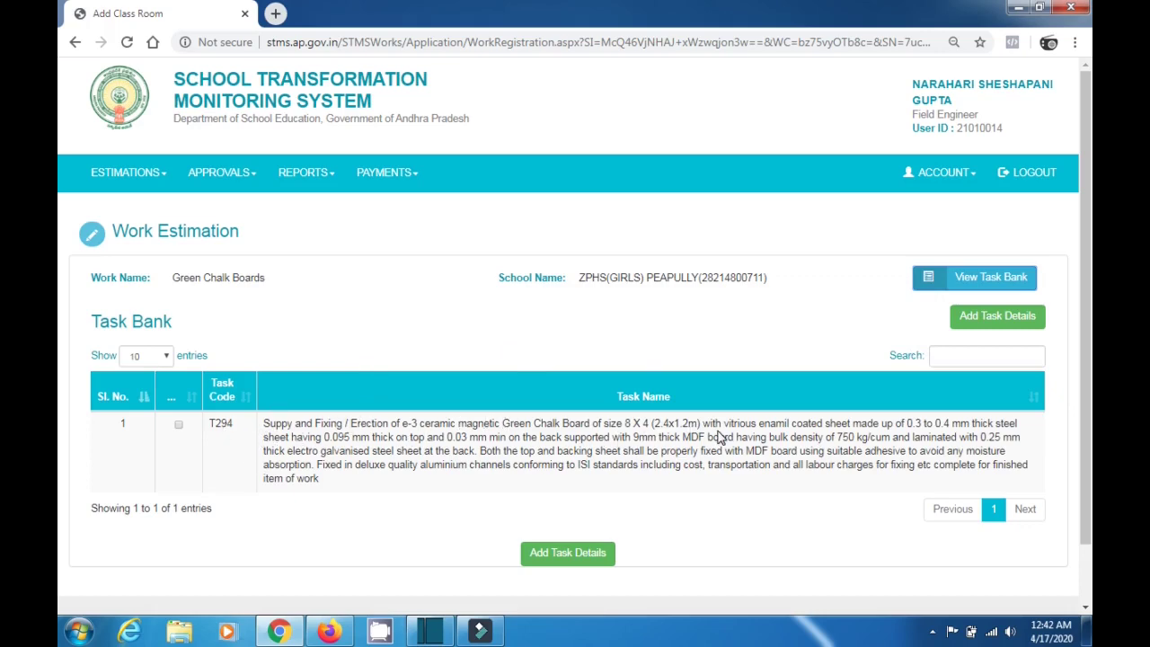
# Search the task bank for "green", clear the search, and add the green chalk board task T294 to the work
pyautogui.click(958, 354)
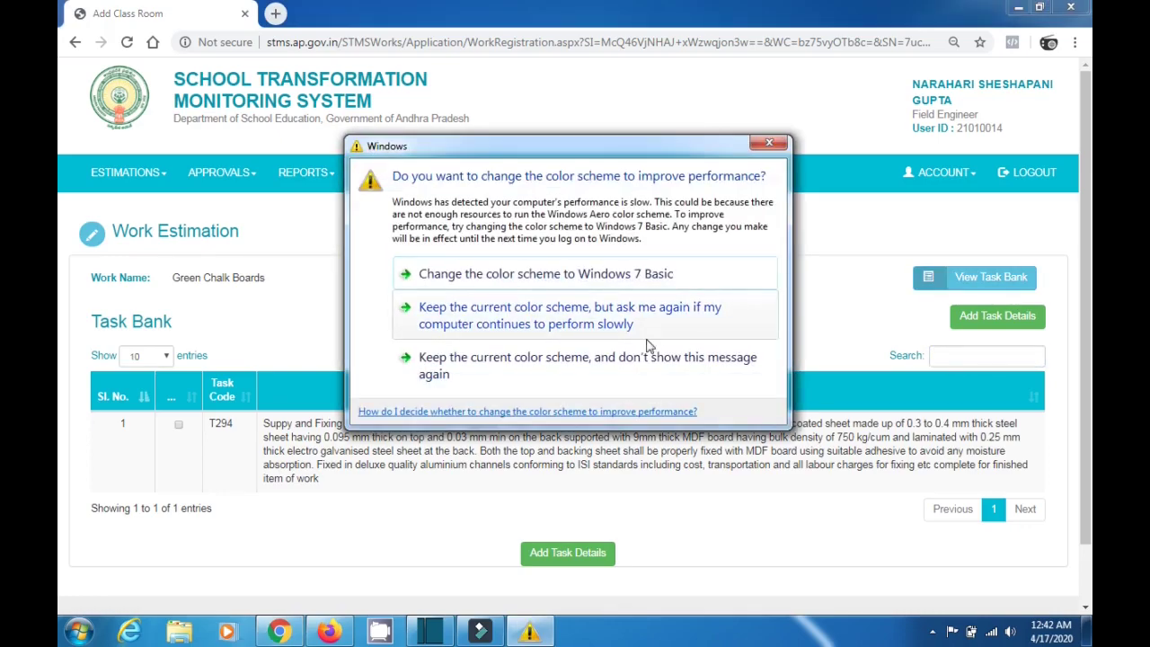
pyautogui.click(711, 355)
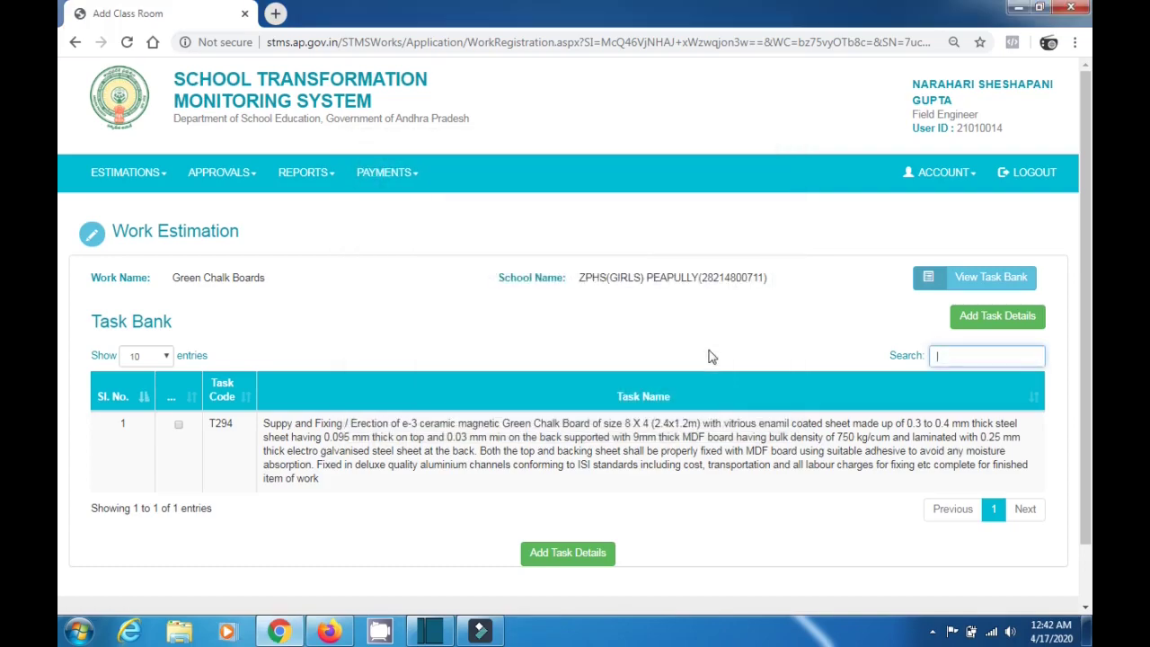
pyautogui.click(954, 351)
pyautogui.write('green')
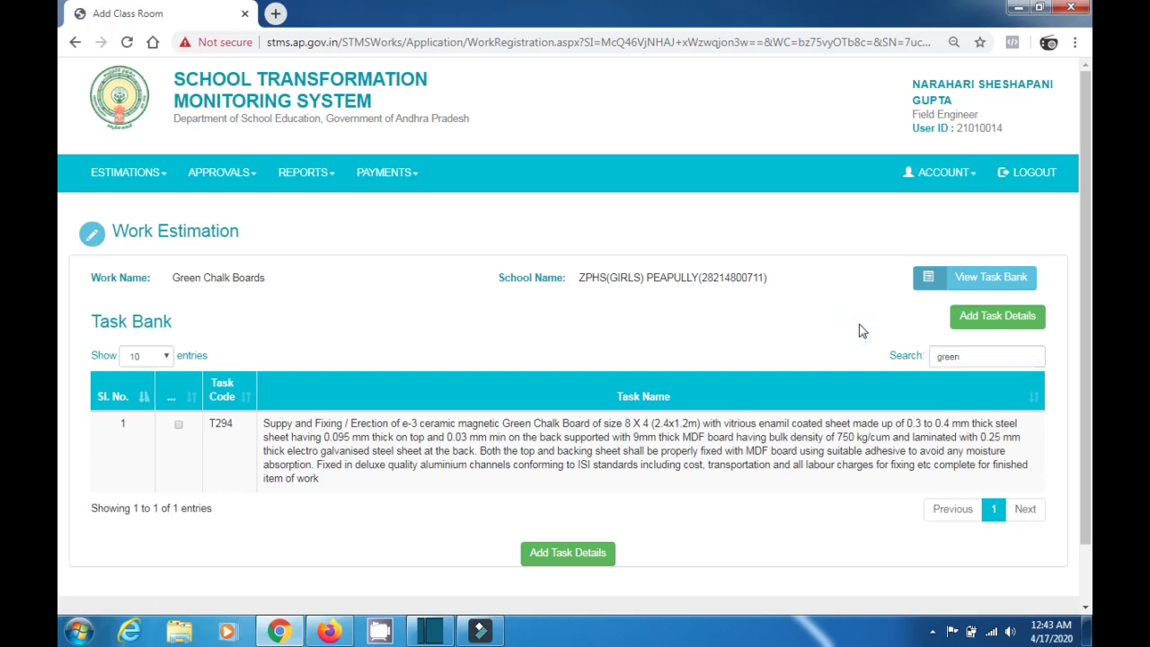
pyautogui.click(975, 359)
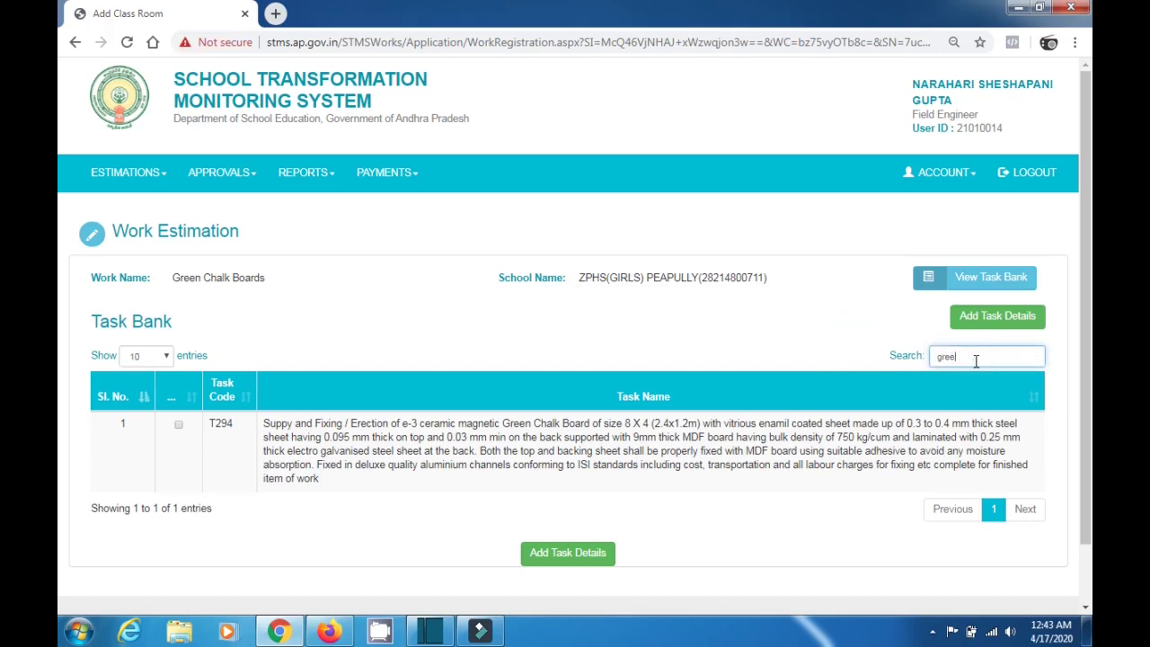
pyautogui.click(179, 426)
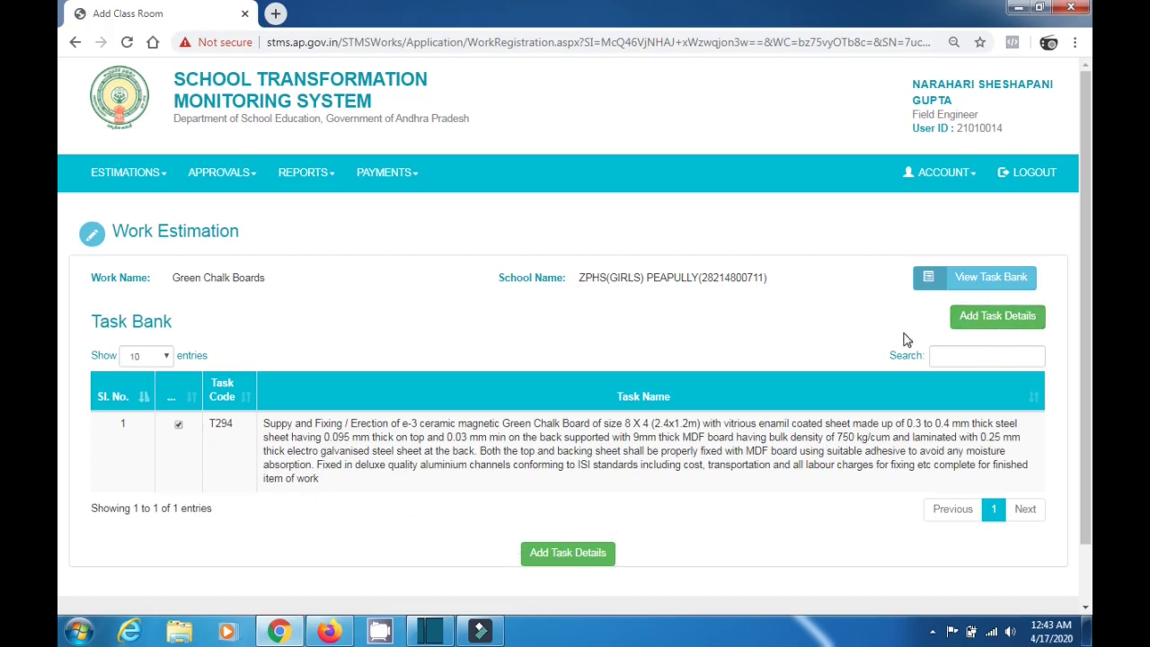
pyautogui.click(594, 555)
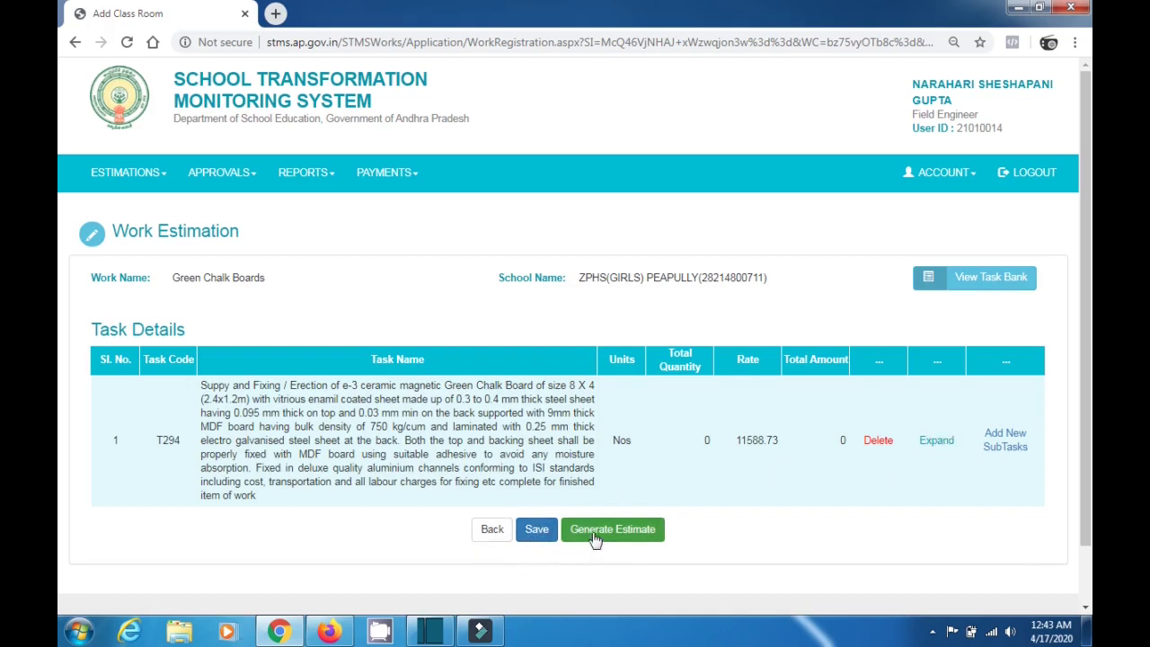
# Enter 100 as the number for the Class Room subtask of task T294 and collapse its details
pyautogui.click(937, 442)
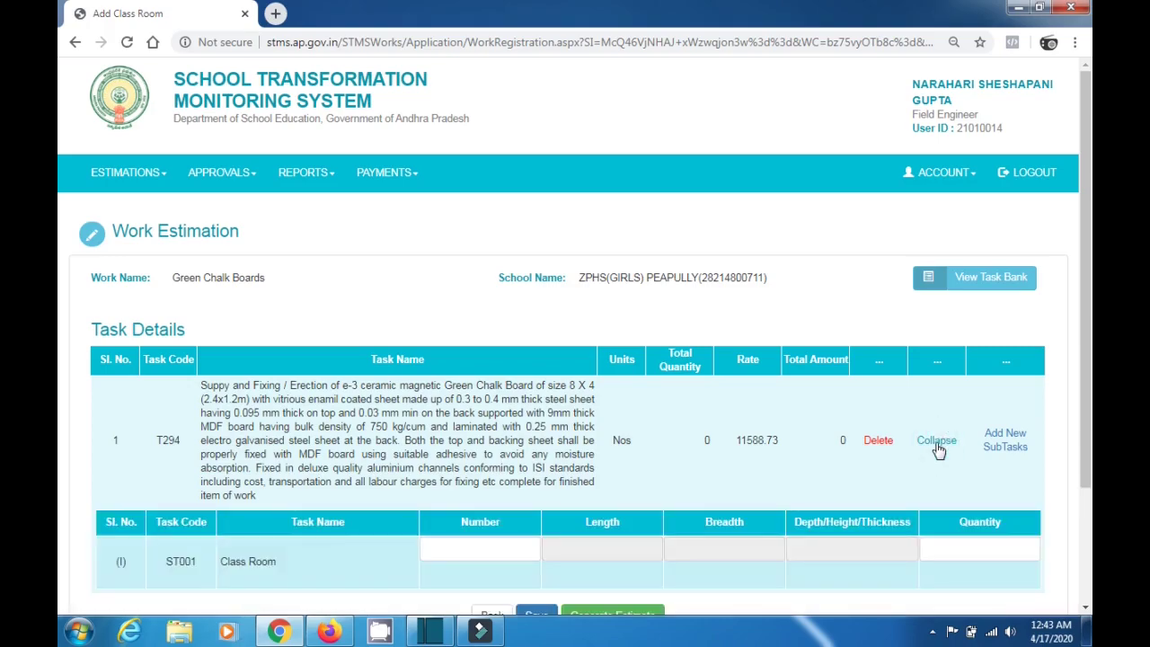
pyautogui.click(1085, 609)
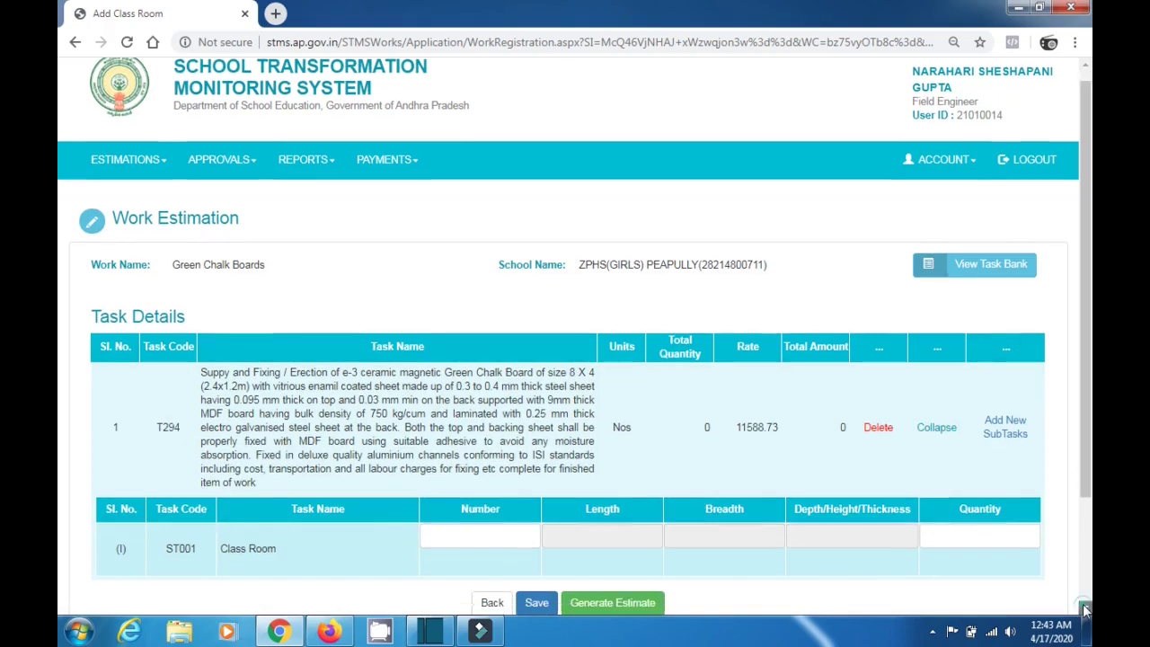
pyautogui.scroll(-3, 1086, 610)
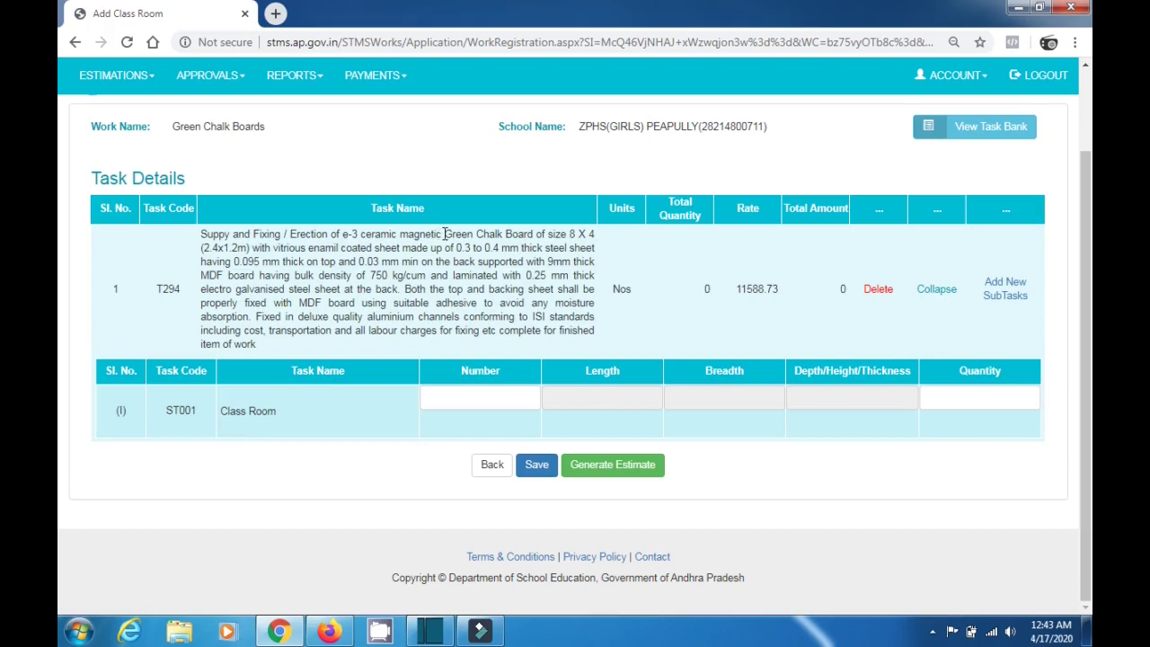
pyautogui.moveTo(444, 233); pyautogui.dragTo(535, 236)
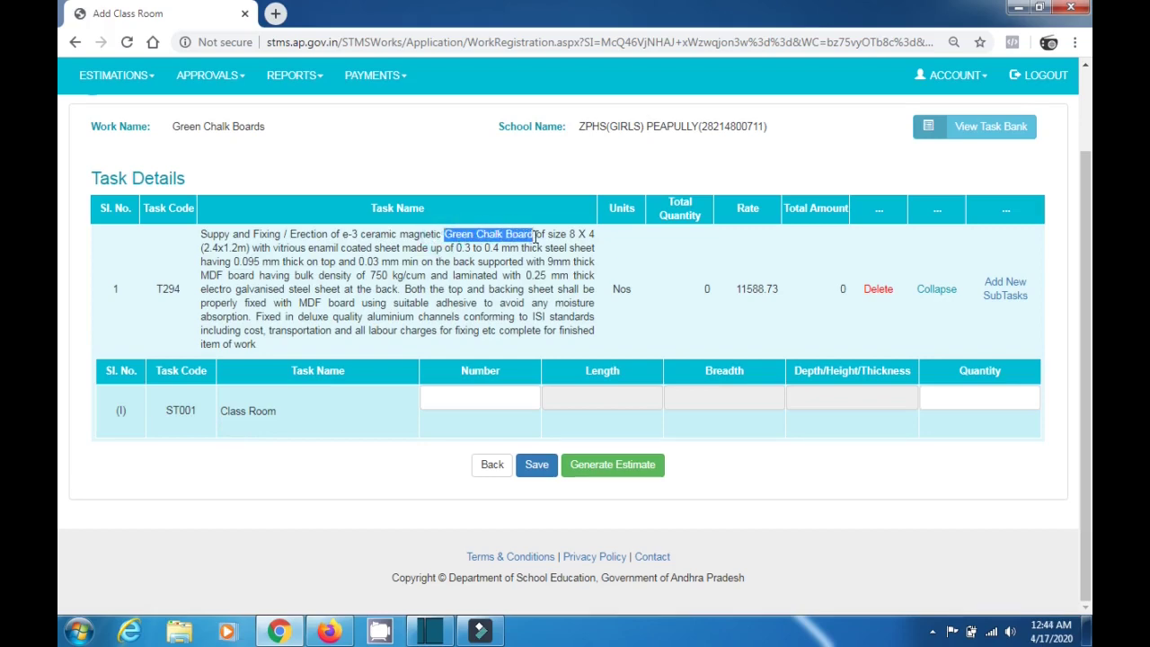
pyautogui.click(637, 328)
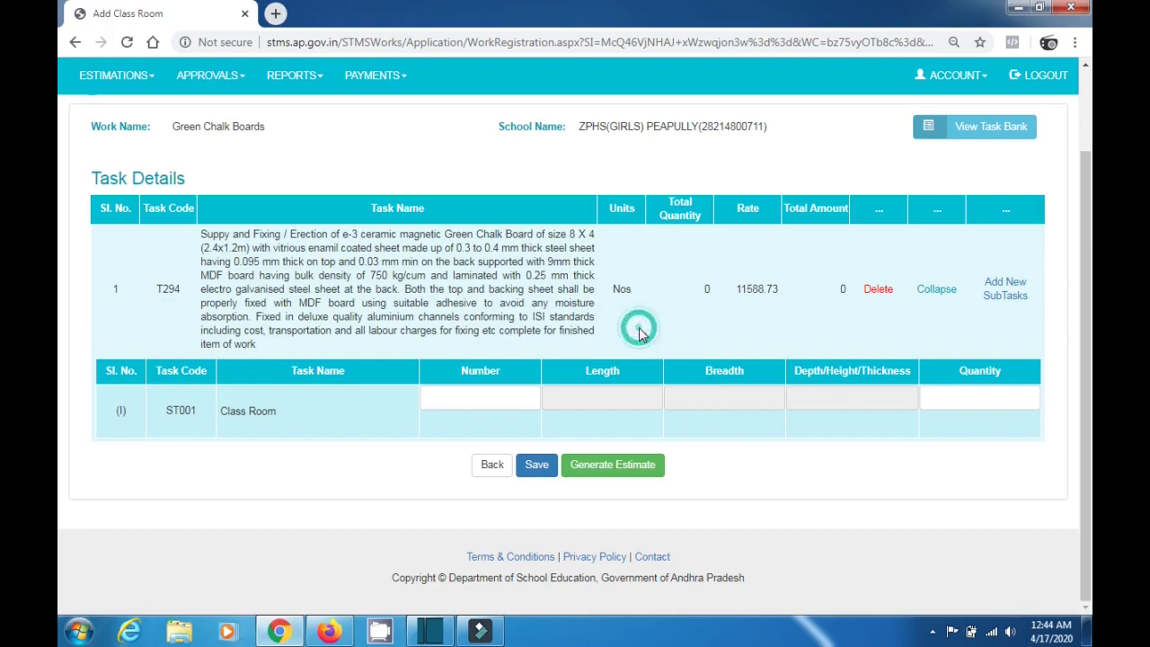
pyautogui.click(450, 405)
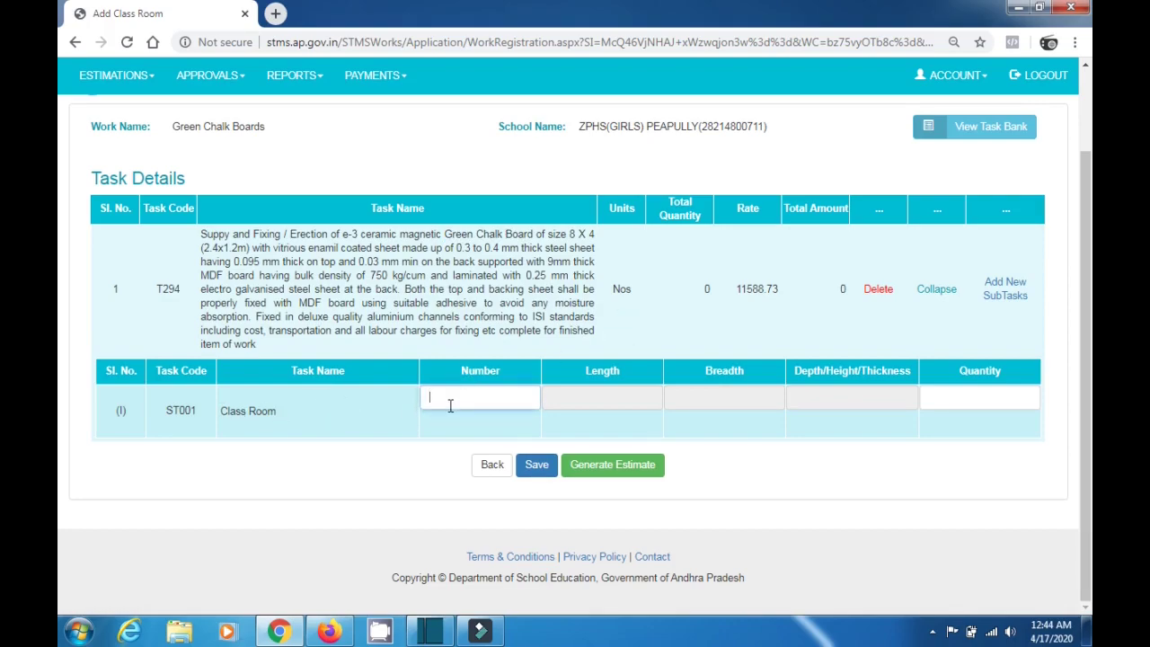
pyautogui.write('100')
pyautogui.click(637, 335)
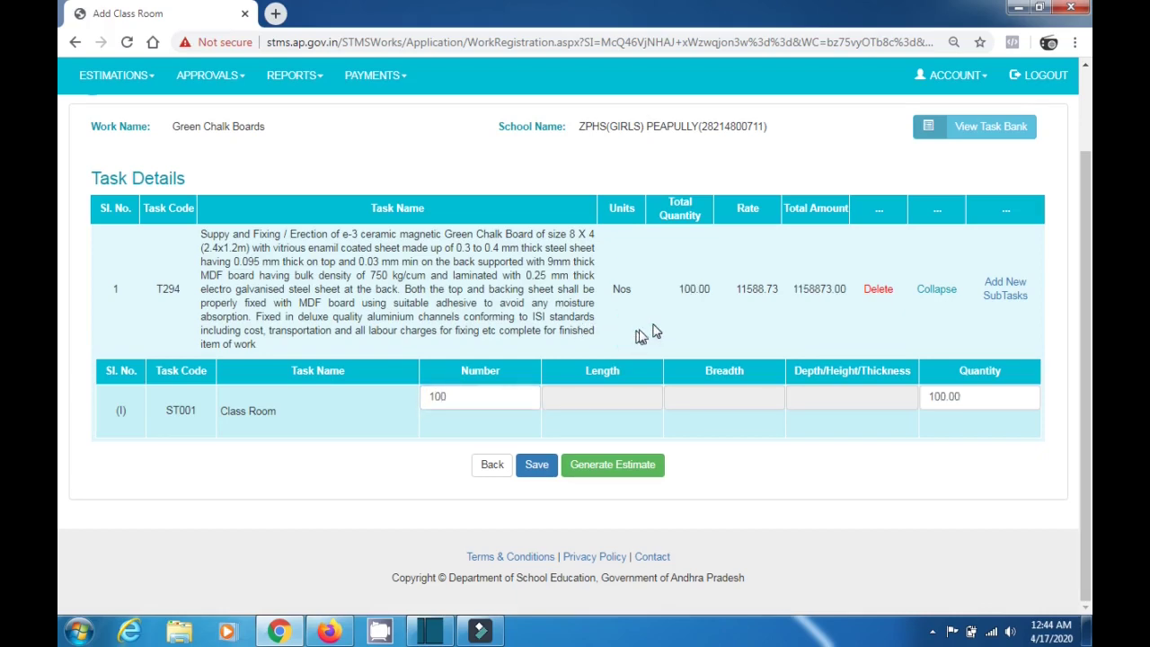
pyautogui.click(937, 291)
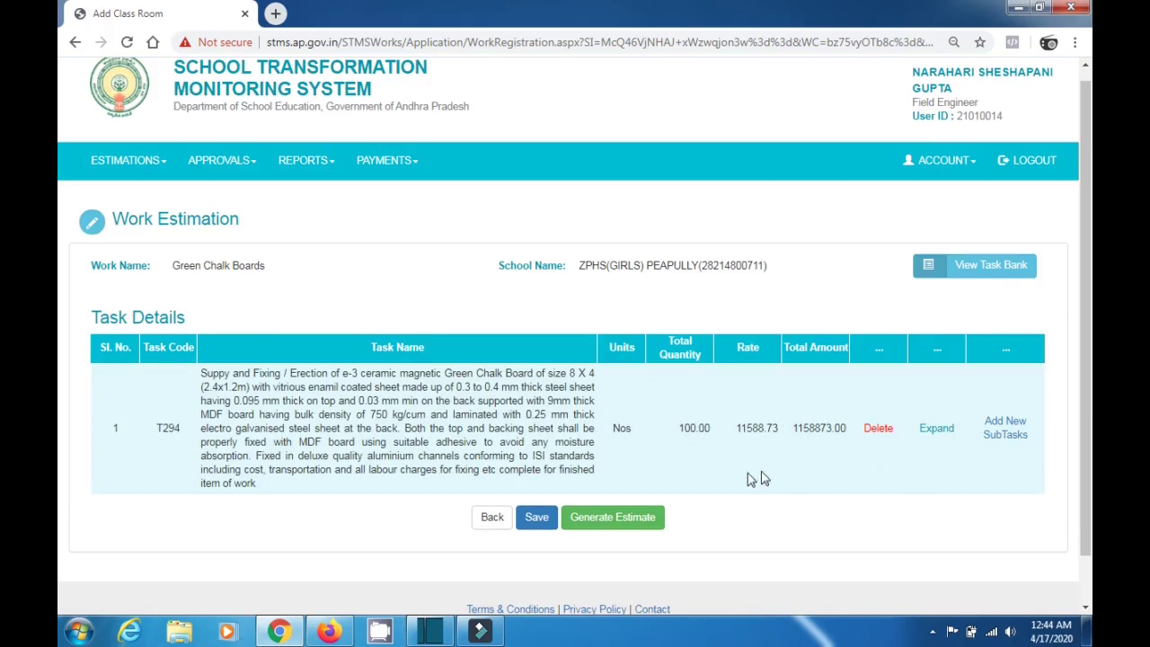
# Save the task details of the Green Chalk Boards work and confirm the save
pyautogui.click(539, 521)
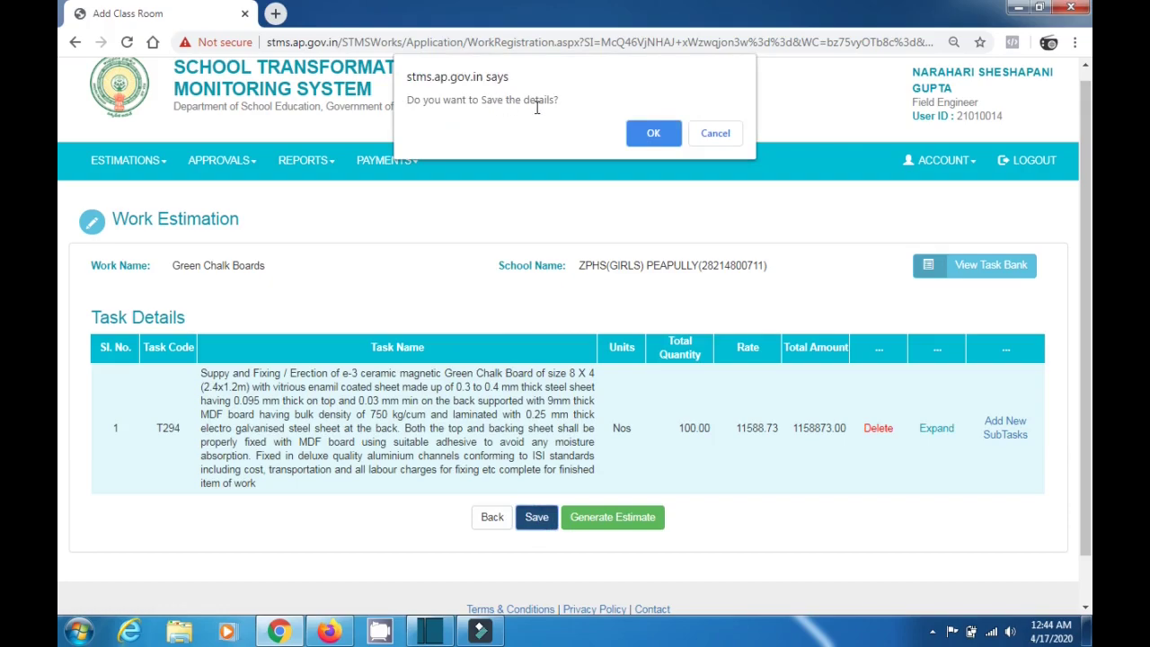
pyautogui.click(648, 135)
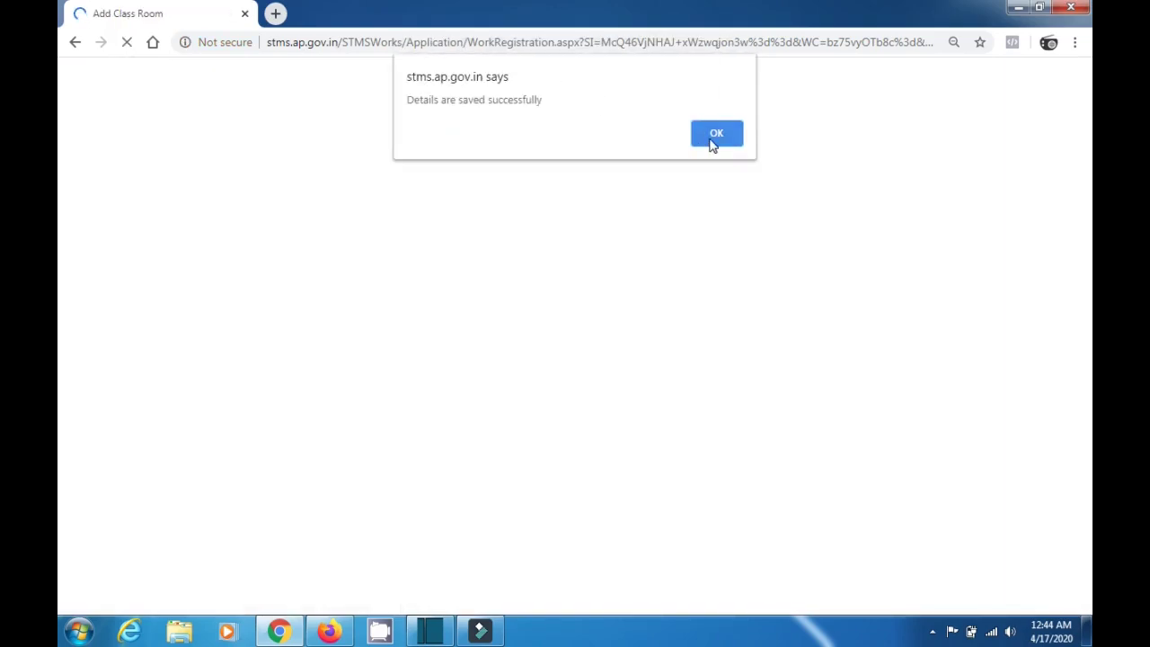
pyautogui.click(716, 135)
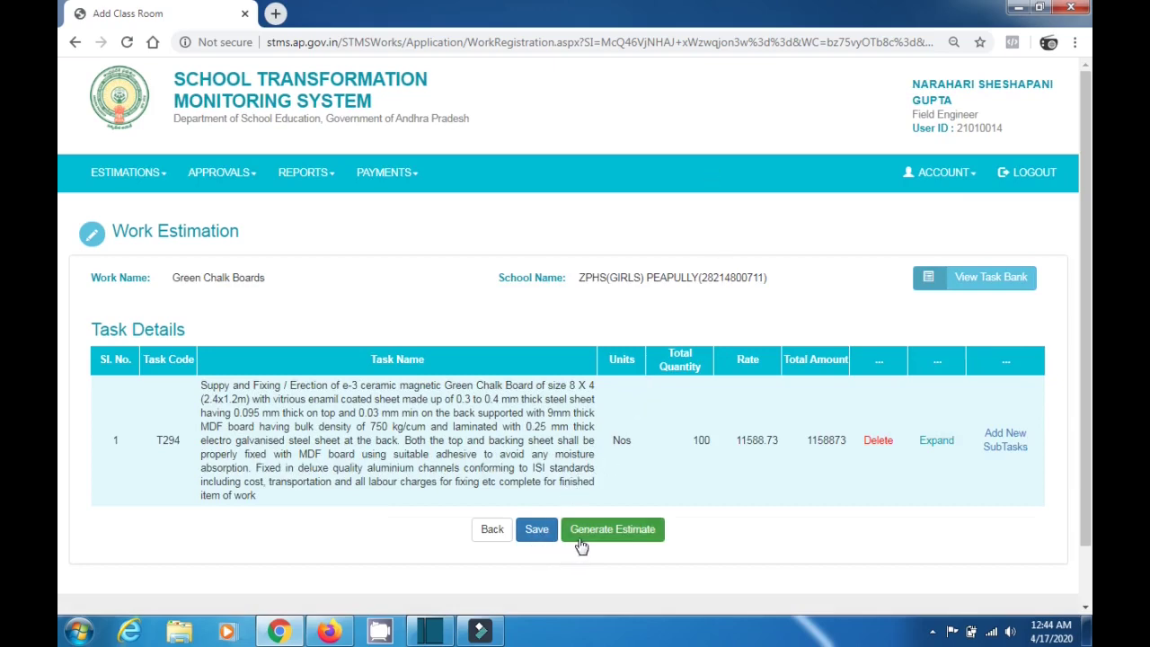
# Generate the estimate for the Green Chalk Boards work, confirm the submission and return to the work proposal list
pyautogui.click(628, 546)
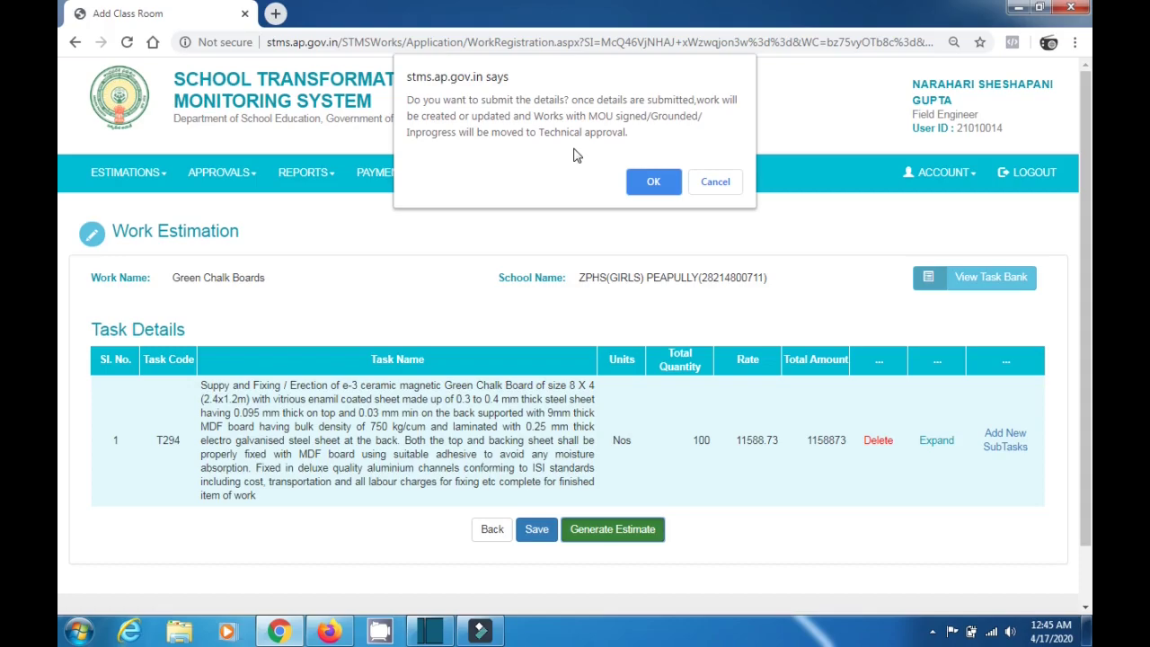
pyautogui.click(654, 181)
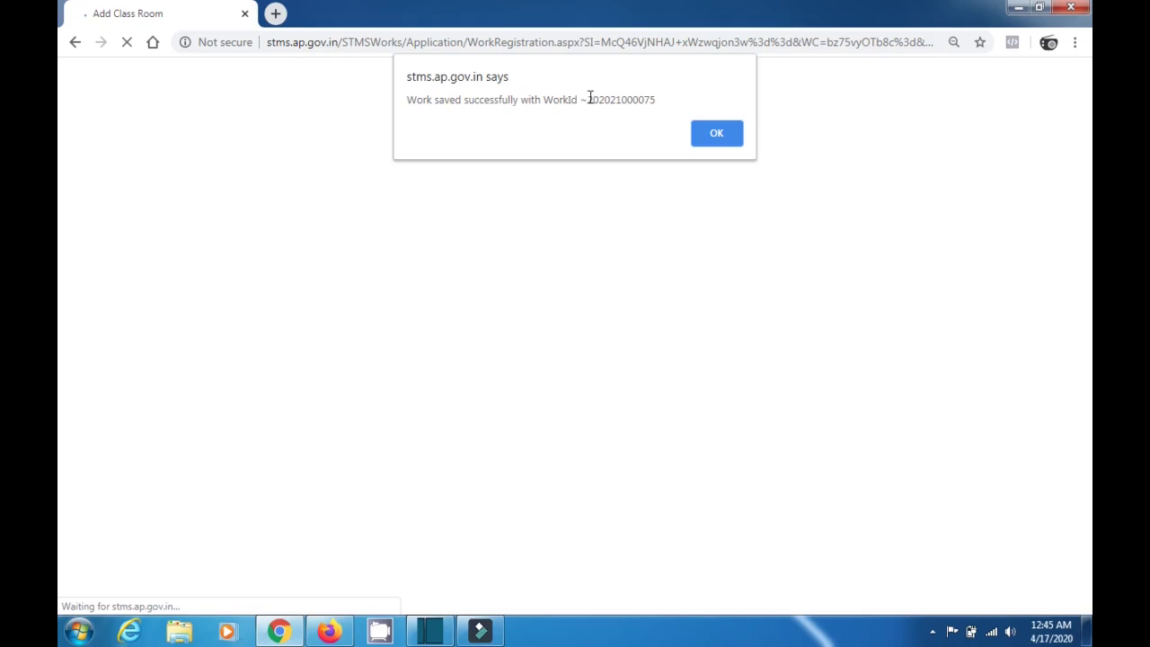
pyautogui.moveTo(588, 99); pyautogui.dragTo(661, 100)
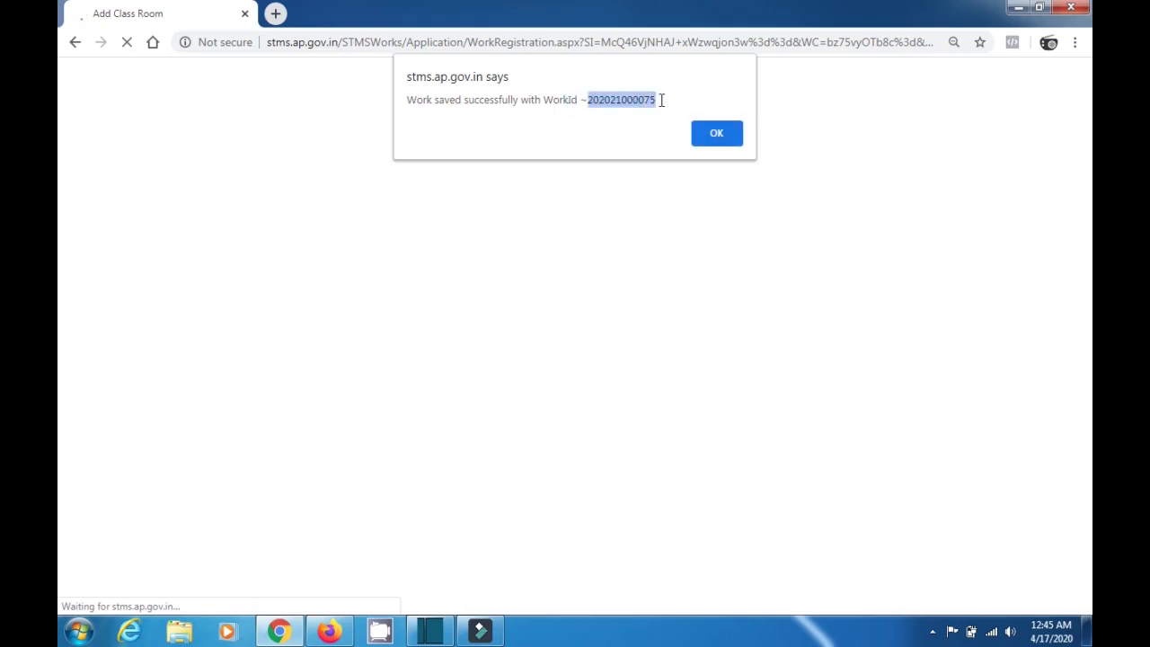
pyautogui.click(716, 142)
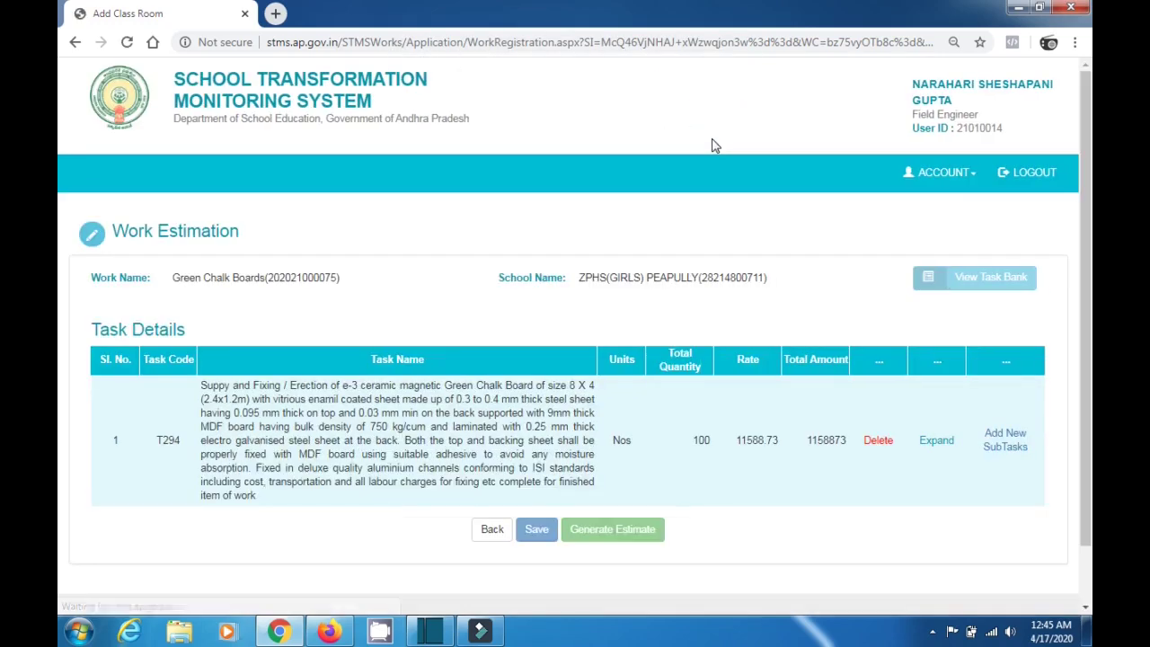
pyautogui.click(493, 530)
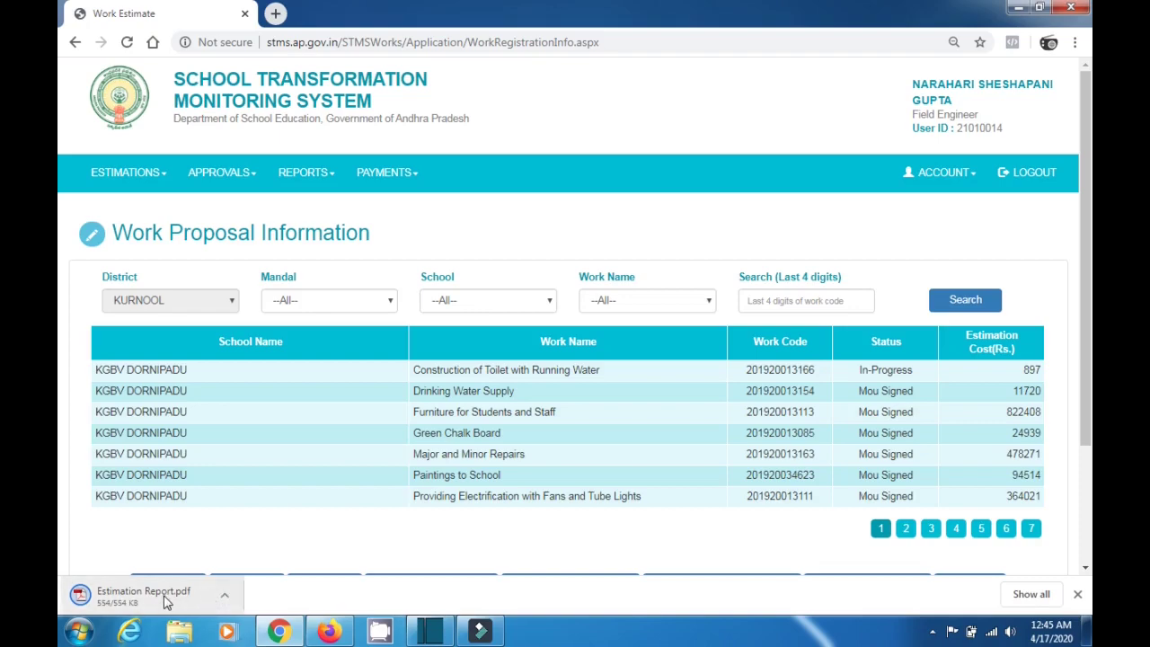
# Open the downloaded Estimation Report.pdf, review its abstract estimate table and close the report
pyautogui.click(225, 598)
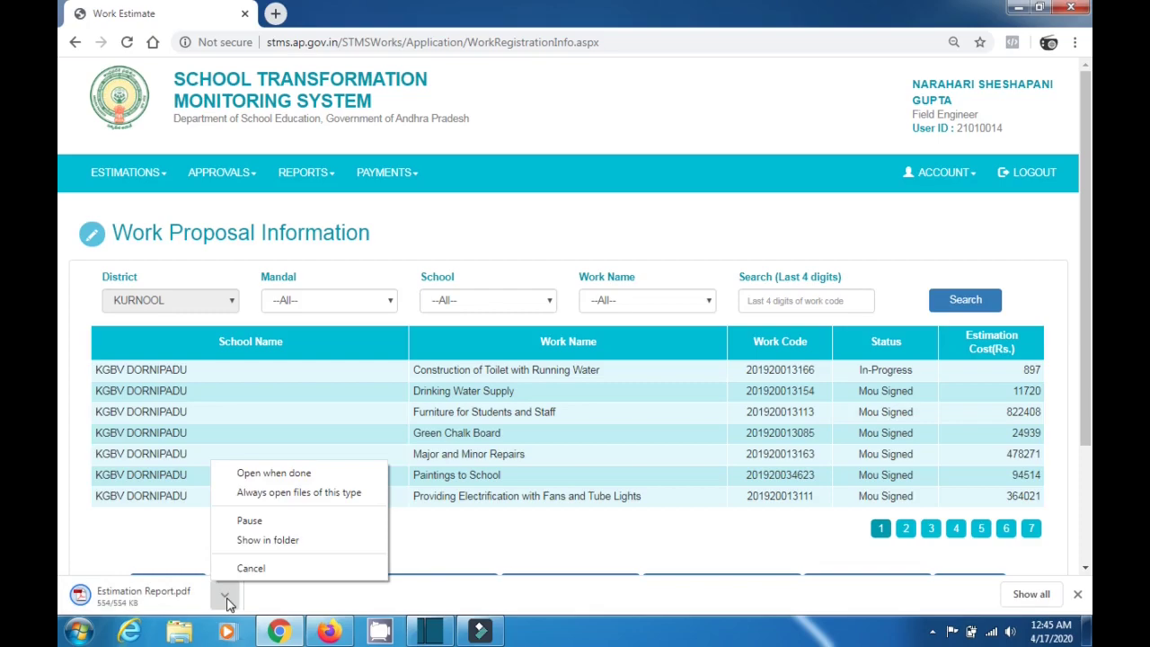
pyautogui.click(226, 597)
pyautogui.click(226, 597)
pyautogui.click(191, 603)
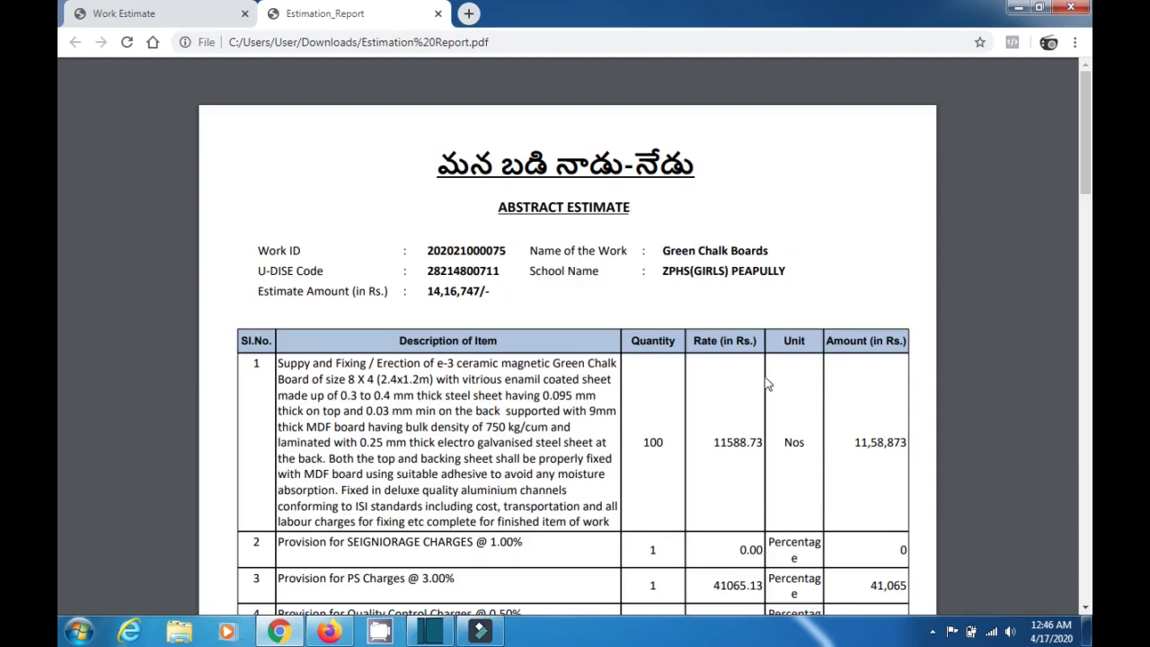
pyautogui.scroll(-5, 1085, 611)
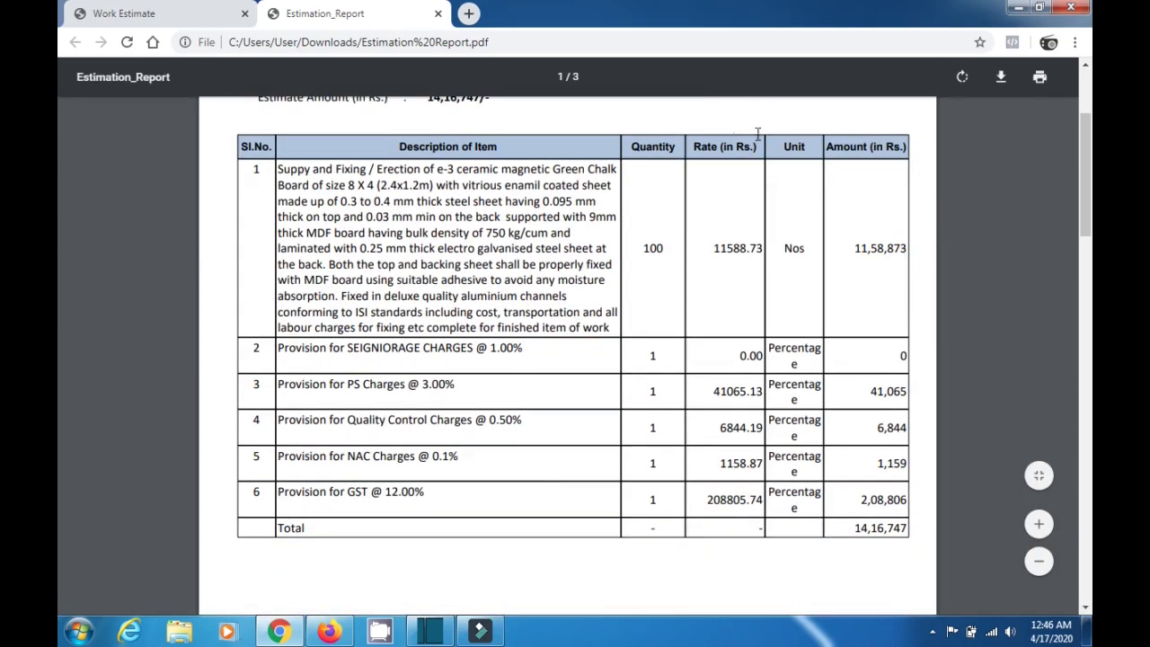
pyautogui.click(438, 15)
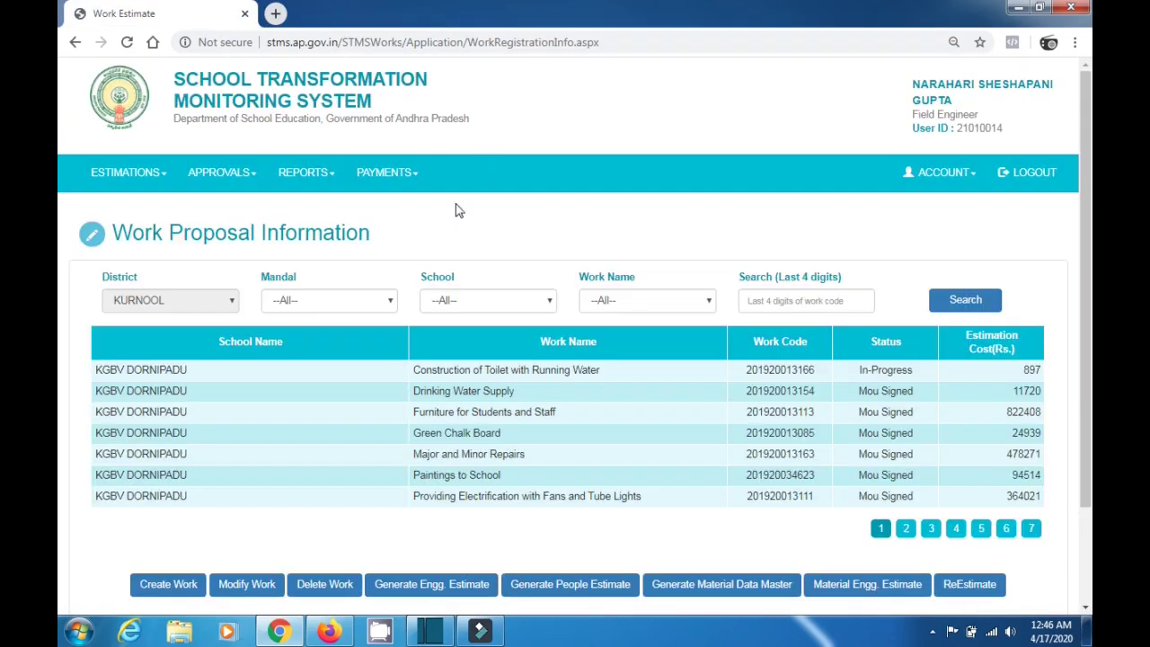
# Search works by mandal PEAPULLY, school ZPHS(GIRLS) PEAPULLY and work name Green Chalk Boards, and select the matching work
pyautogui.click(362, 300)
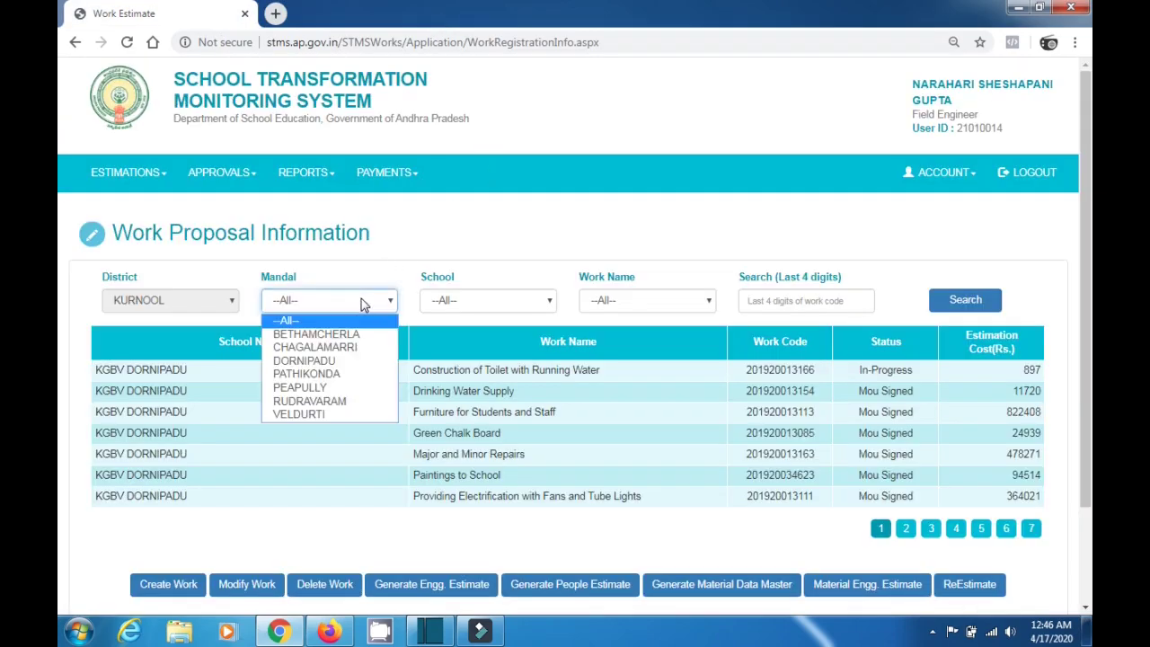
pyautogui.click(350, 394)
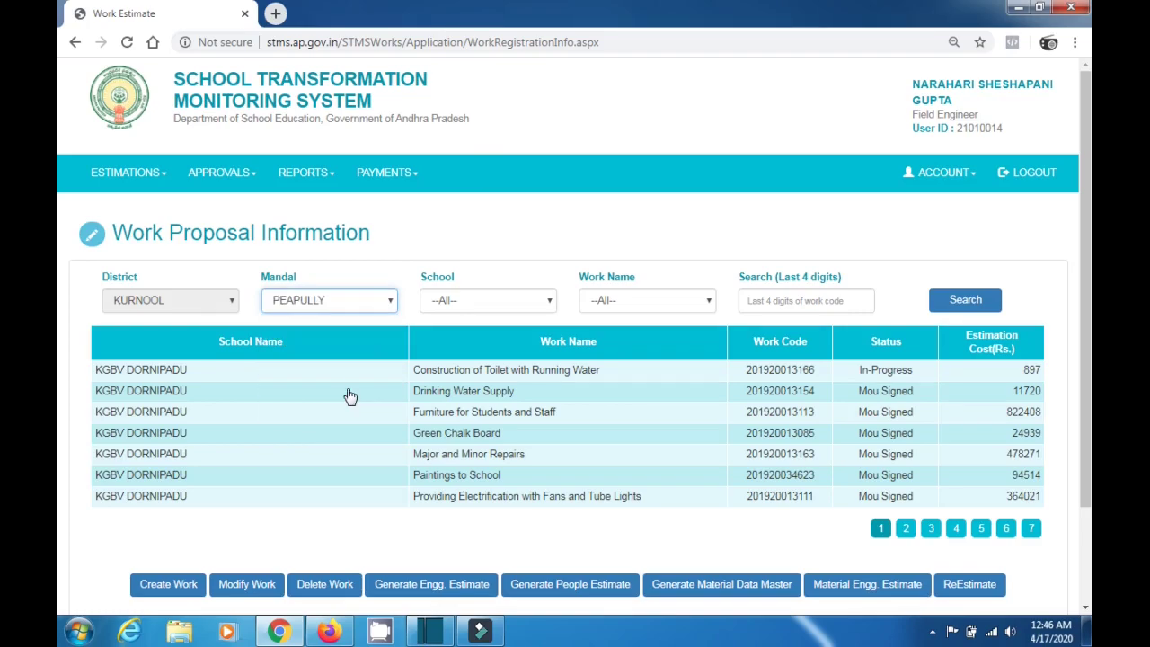
pyautogui.click(464, 303)
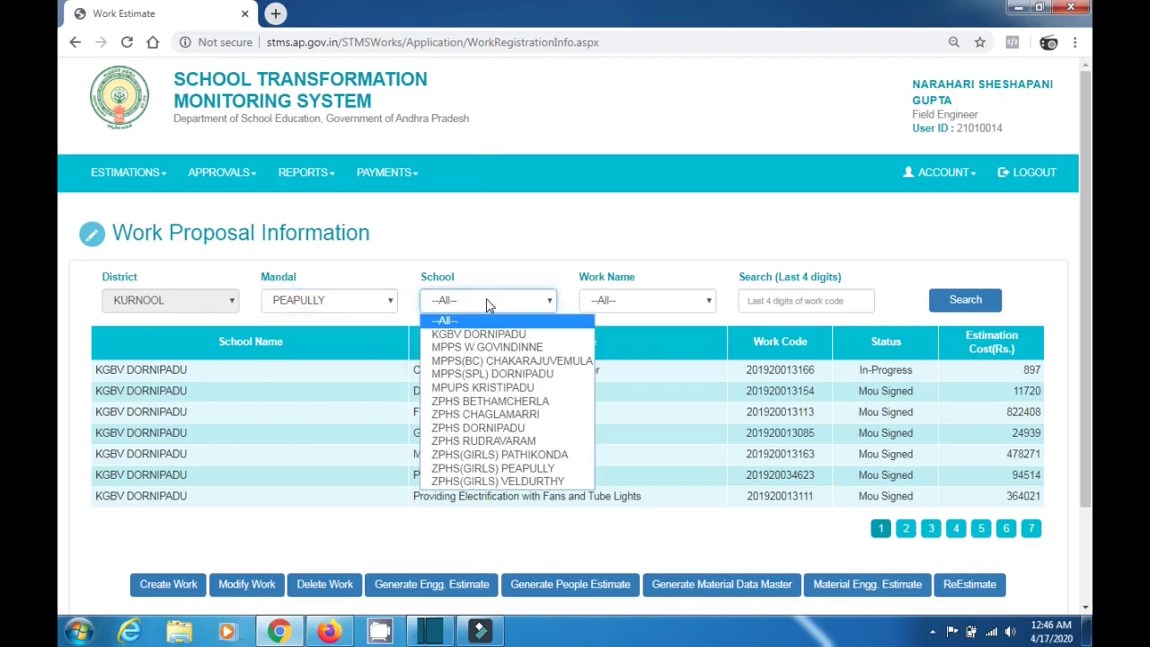
pyautogui.click(512, 468)
pyautogui.click(651, 303)
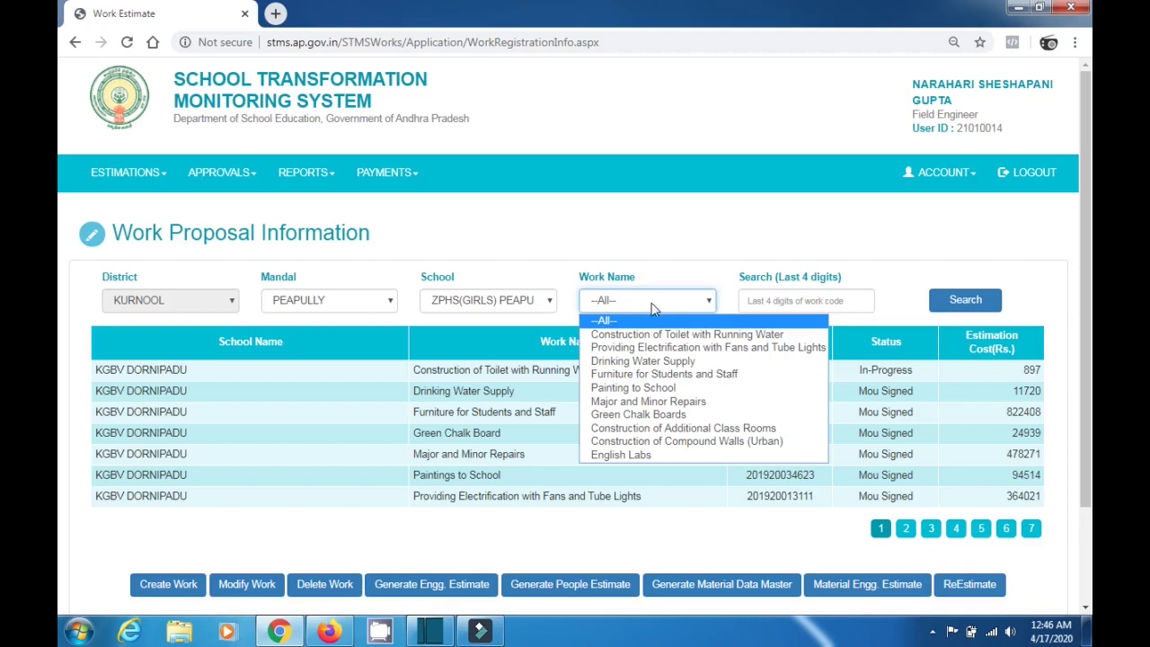
pyautogui.click(647, 414)
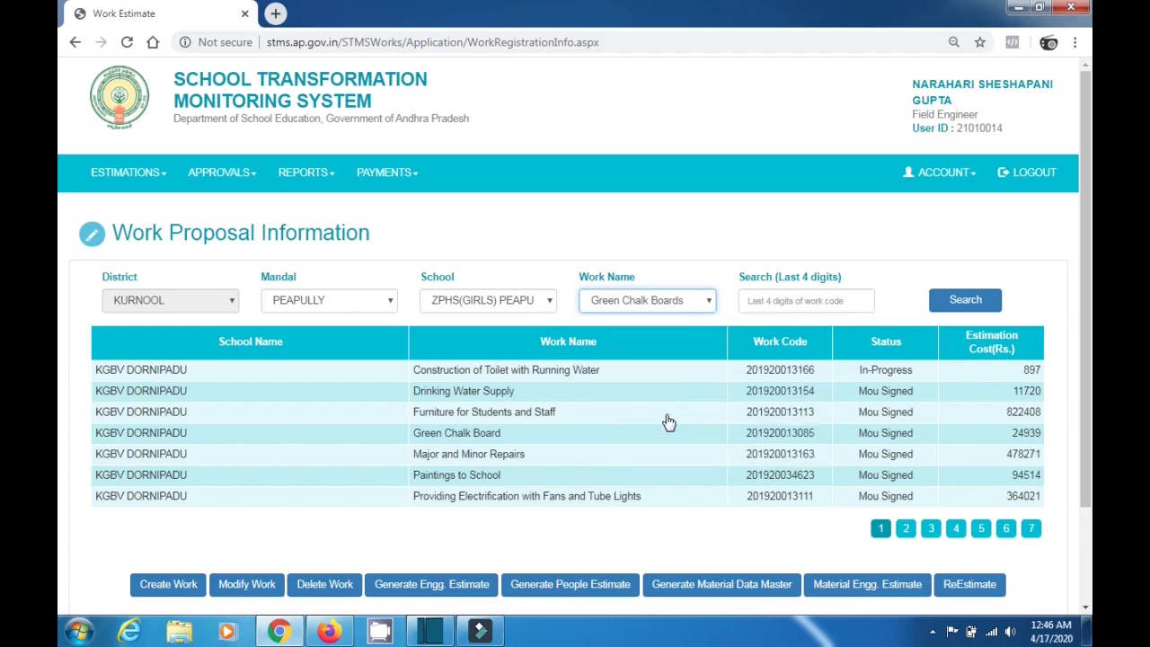
pyautogui.click(937, 304)
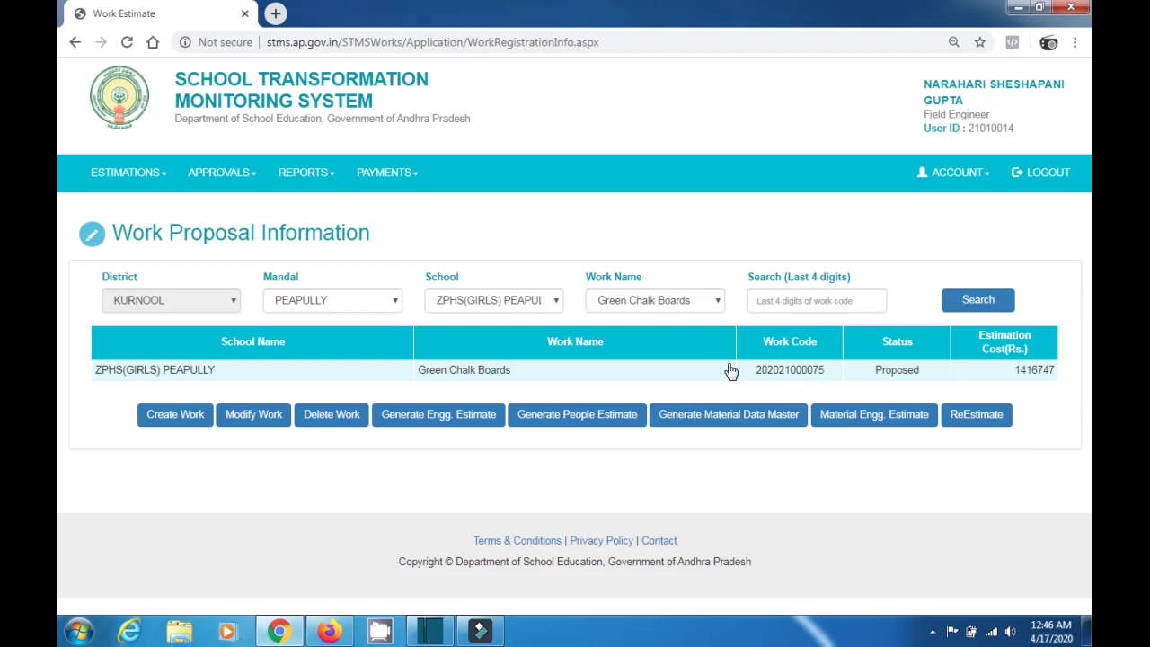
pyautogui.click(534, 382)
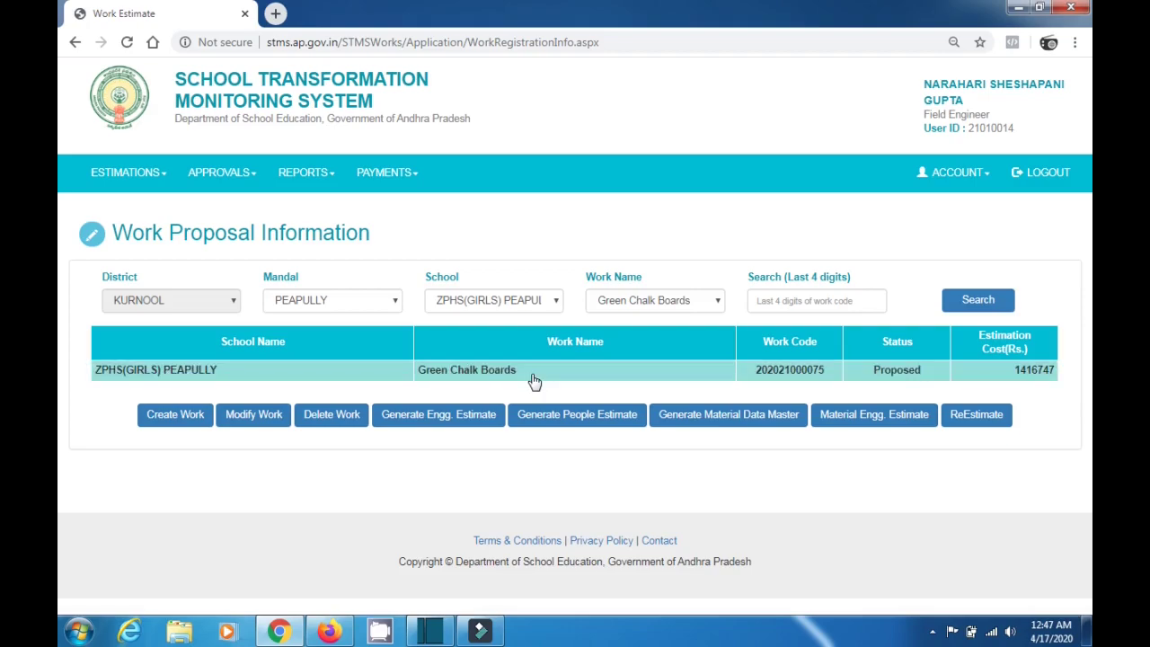